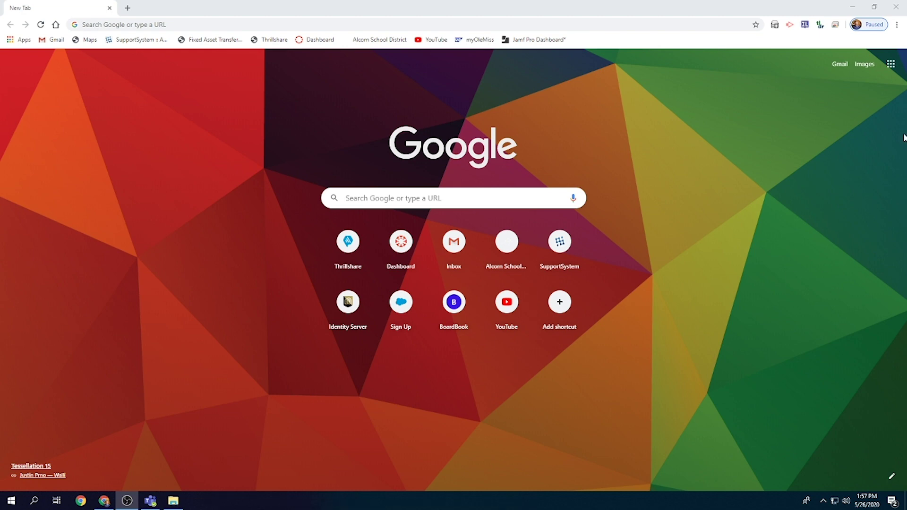
Step: Show the Google apps grid from the top-right of Chrome's new tab page
left_click(890, 72)
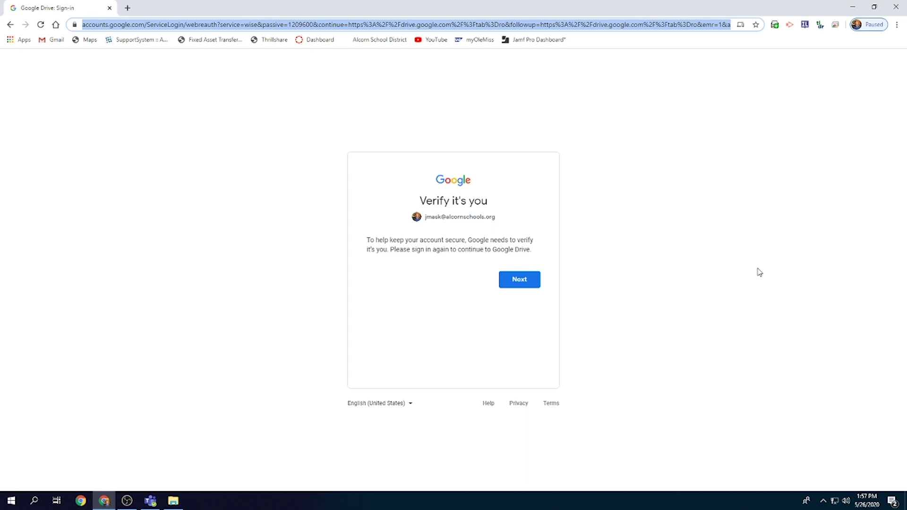
Step: Verify the account with its password to continue into Google Drive
left_click(536, 283)
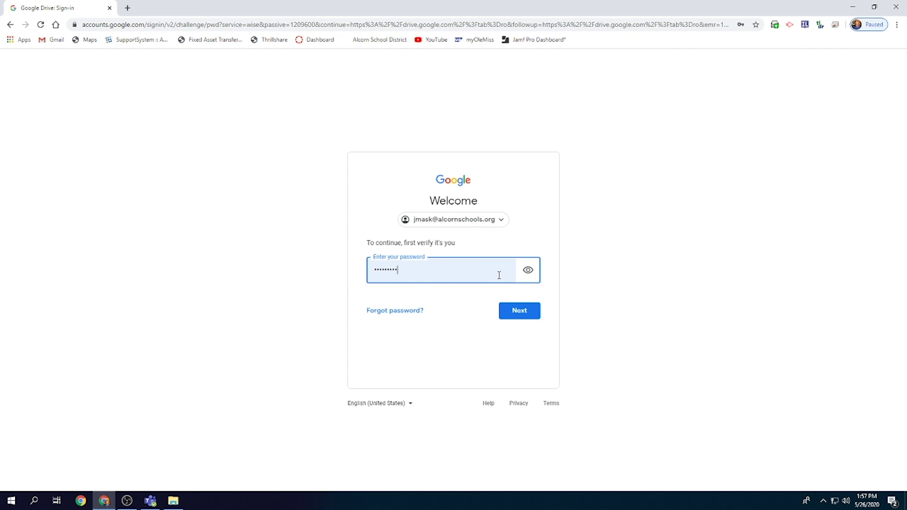
left_click(516, 312)
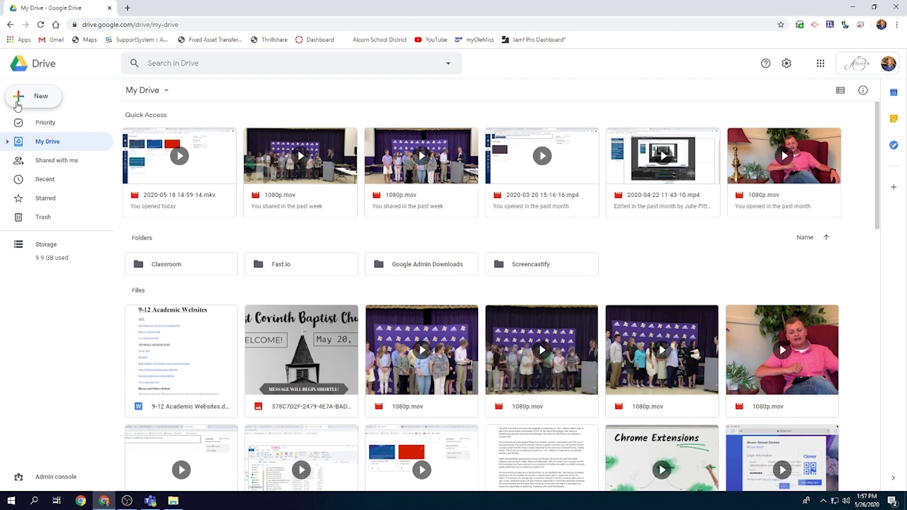
Step: Open the New menu in My Drive
left_click(31, 104)
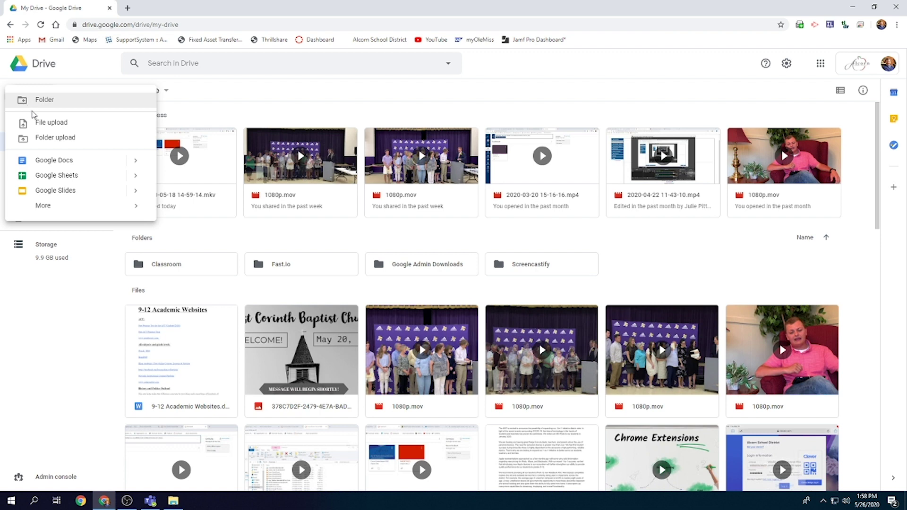
Step: Upload 'ACHS PPT for Music' from the Downloads folder into My Drive
left_click(73, 126)
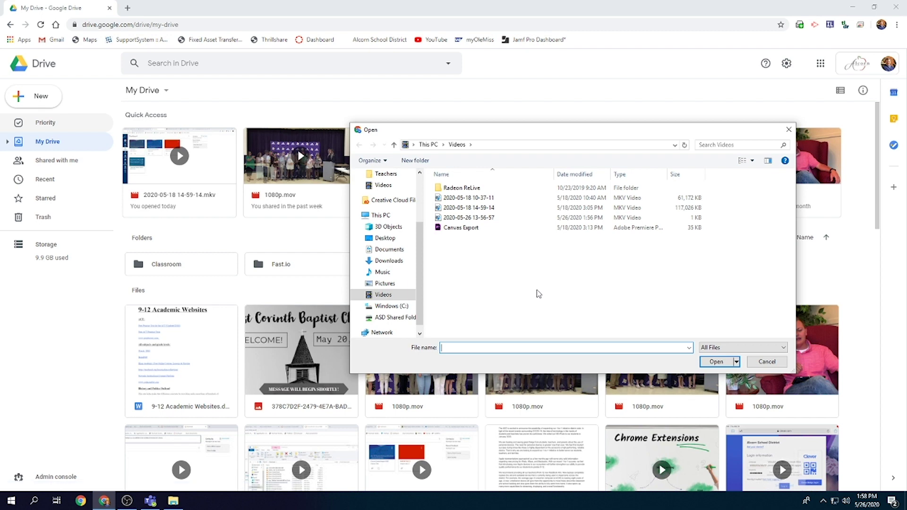
mouse_move(388, 249)
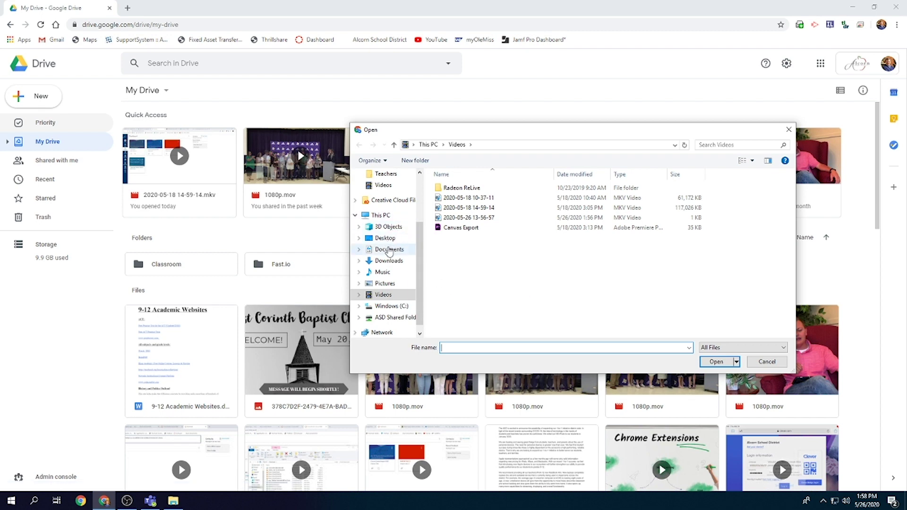
left_click(392, 261)
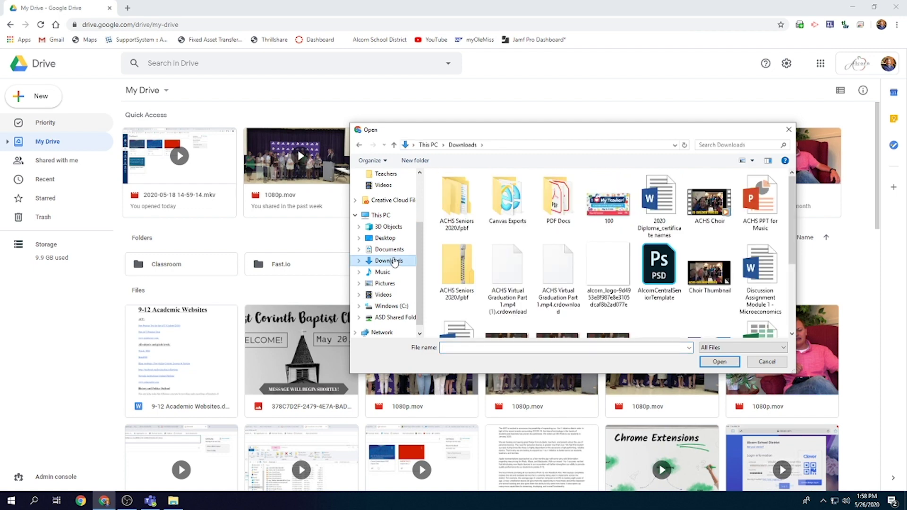
left_click(761, 209)
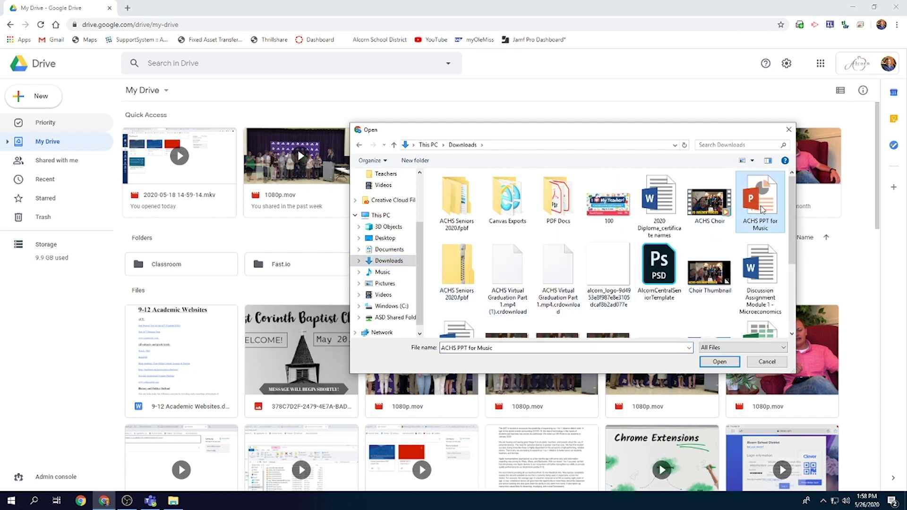
left_click(726, 362)
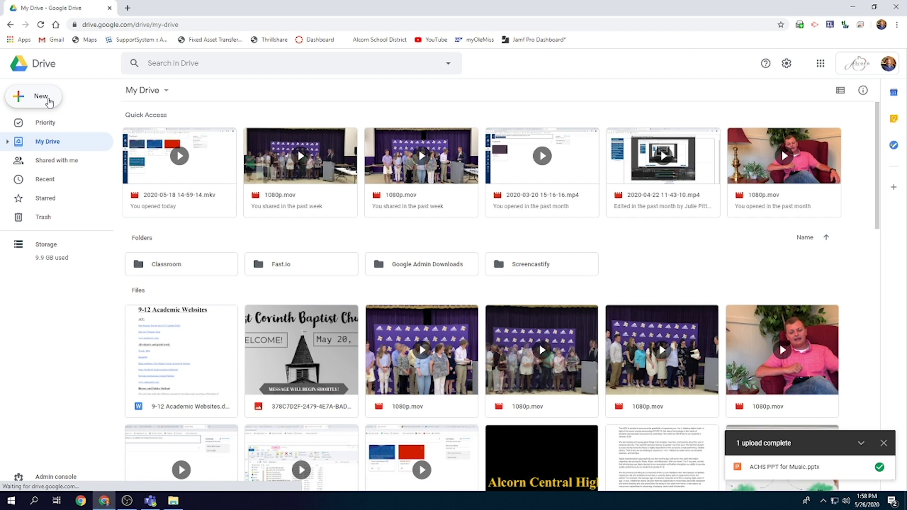
Step: Choose the PDF Docs folder in Downloads as a folder upload
left_click(49, 102)
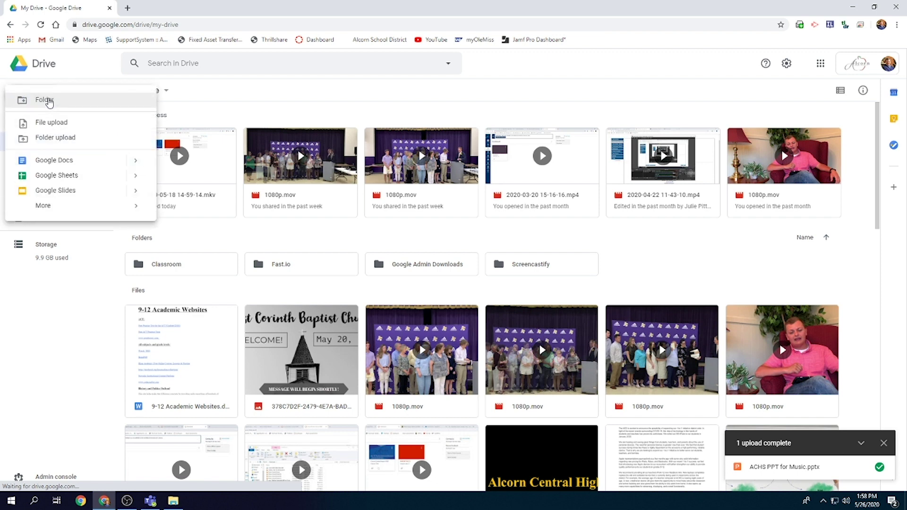
left_click(49, 142)
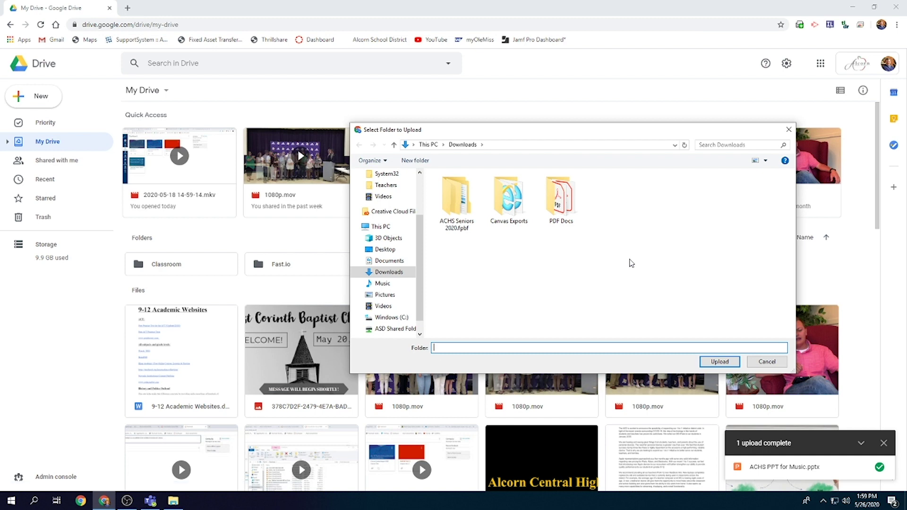
left_click(571, 199)
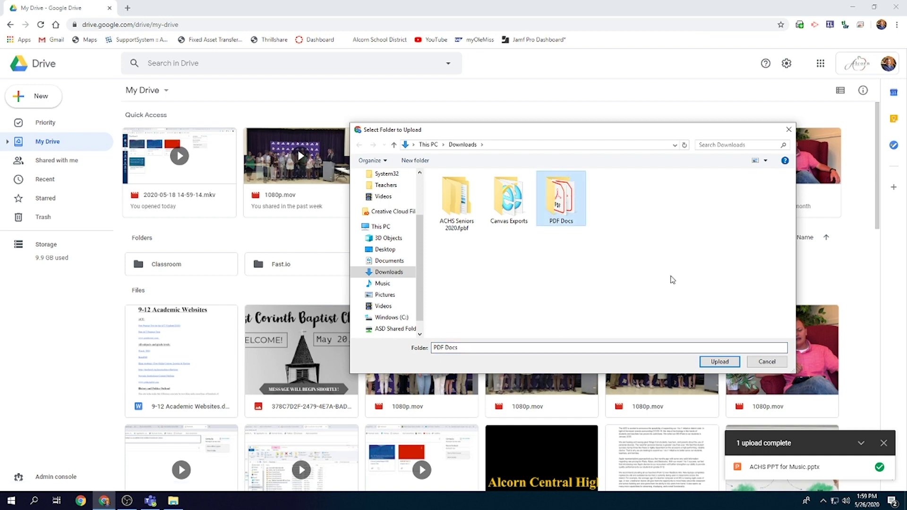
left_click(719, 362)
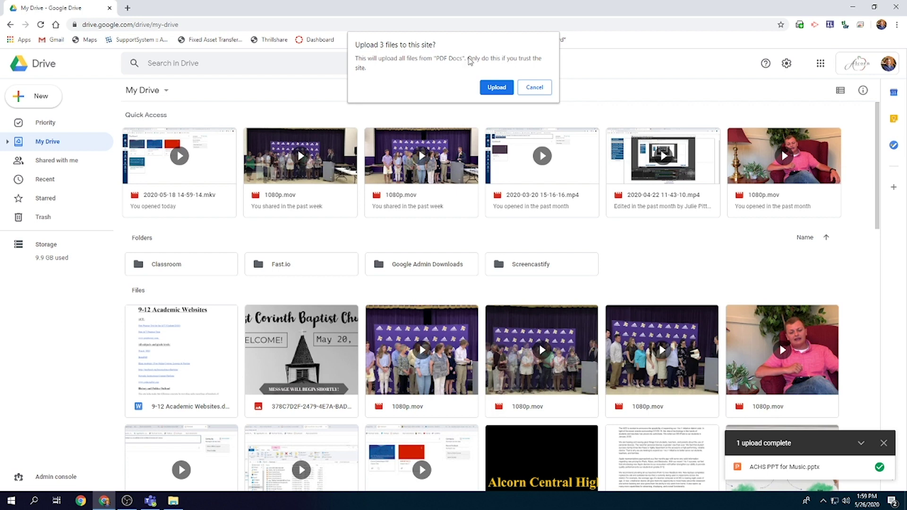
Step: Approve uploading the three PDF Docs files, then open the new PDF Docs folder
left_click(495, 87)
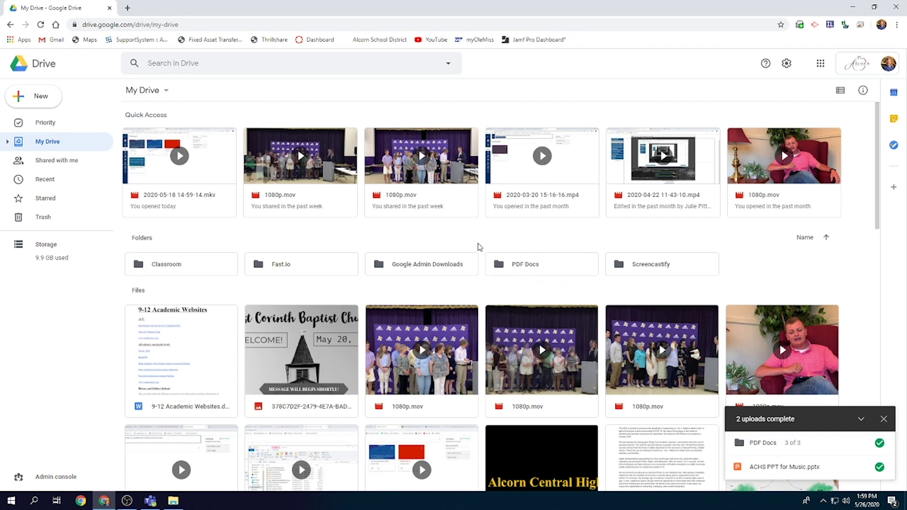
left_click(514, 267)
double_click(509, 268)
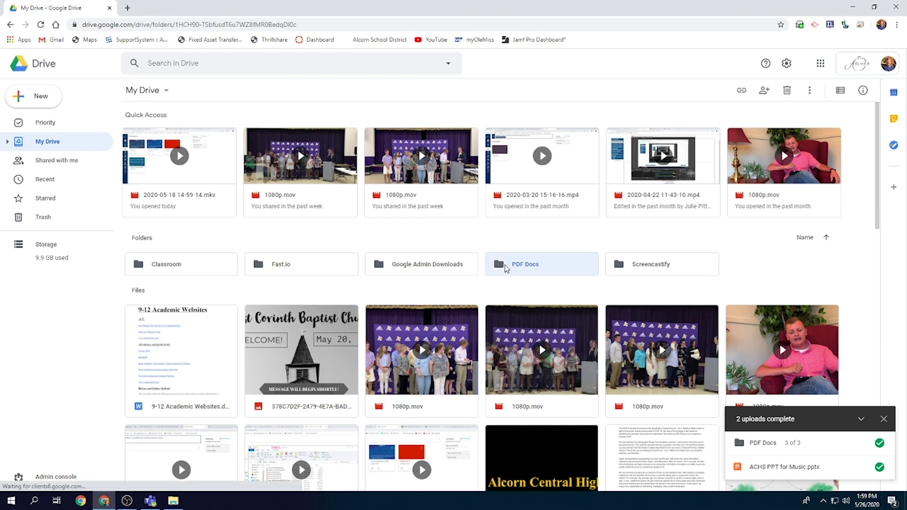